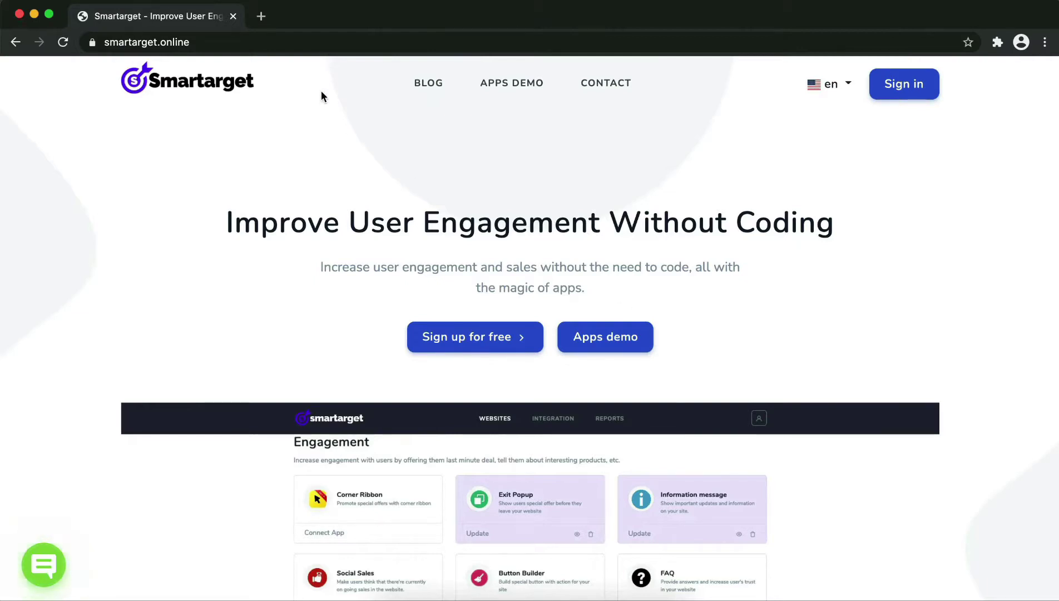
# Open Smartarget's Apps demo page from the homepage
pyautogui.click(605, 336)
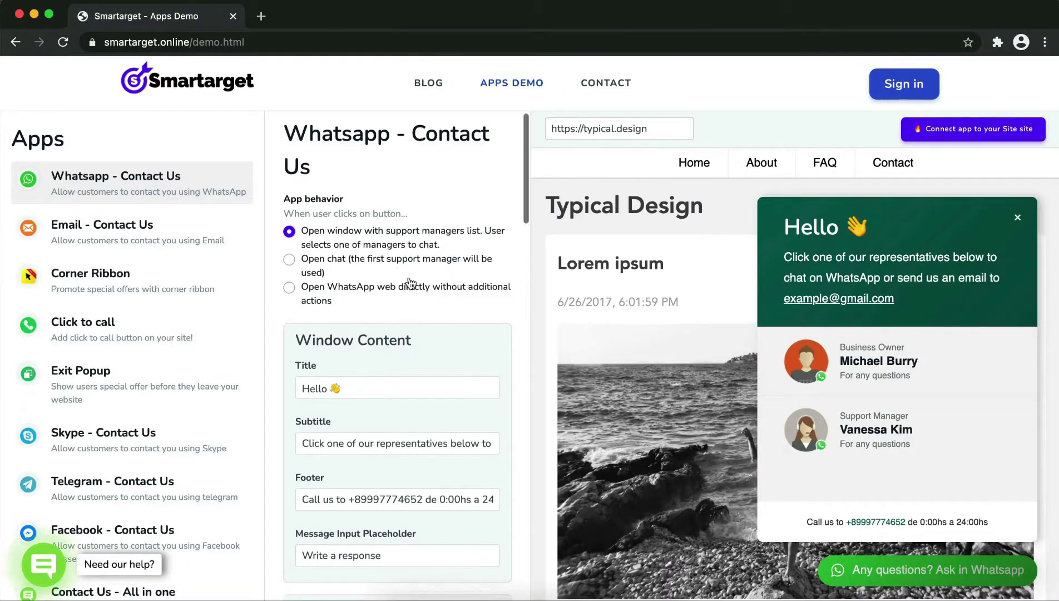
pyautogui.scroll(-1, 411, 284)
pyautogui.scroll(1, 411, 284)
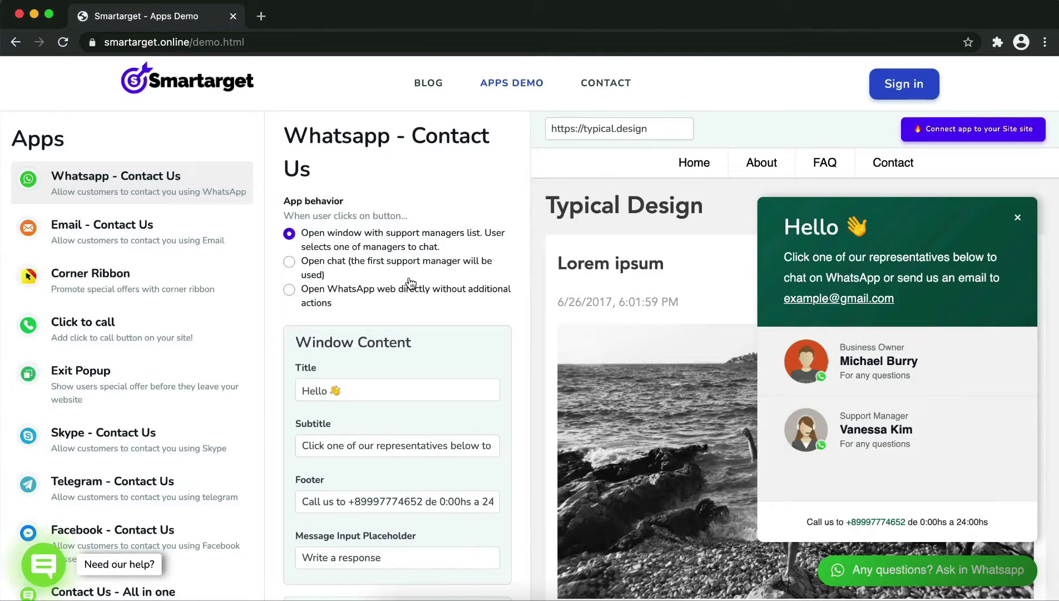
# Compare the App behavior options, then choose 'Open chat' with the first support manager
pyautogui.click(289, 261)
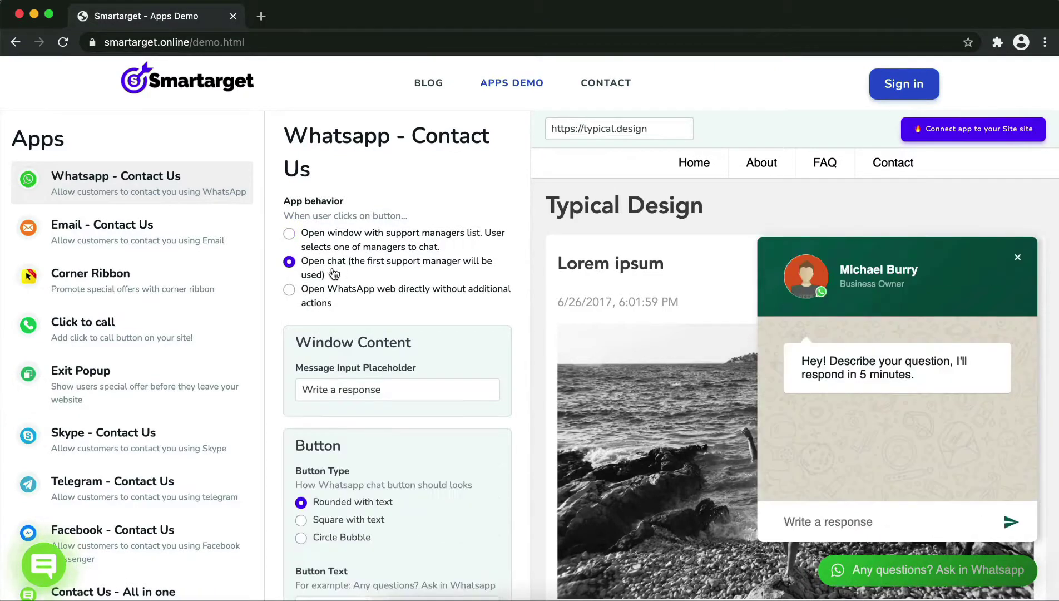
pyautogui.click(331, 291)
pyautogui.click(340, 240)
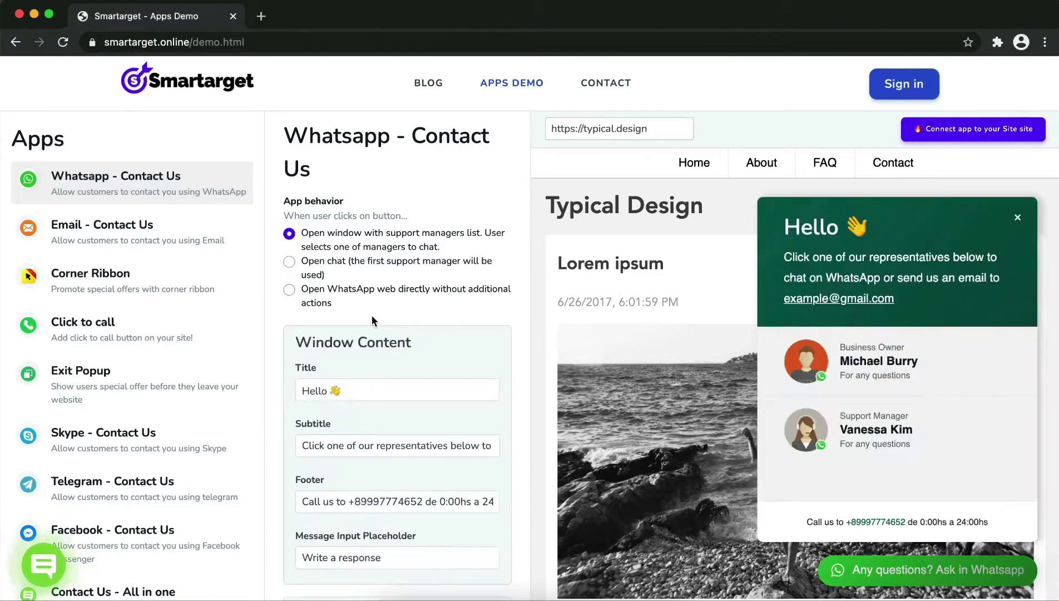
pyautogui.scroll(-1, 373, 316)
pyautogui.scroll(-1, 372, 315)
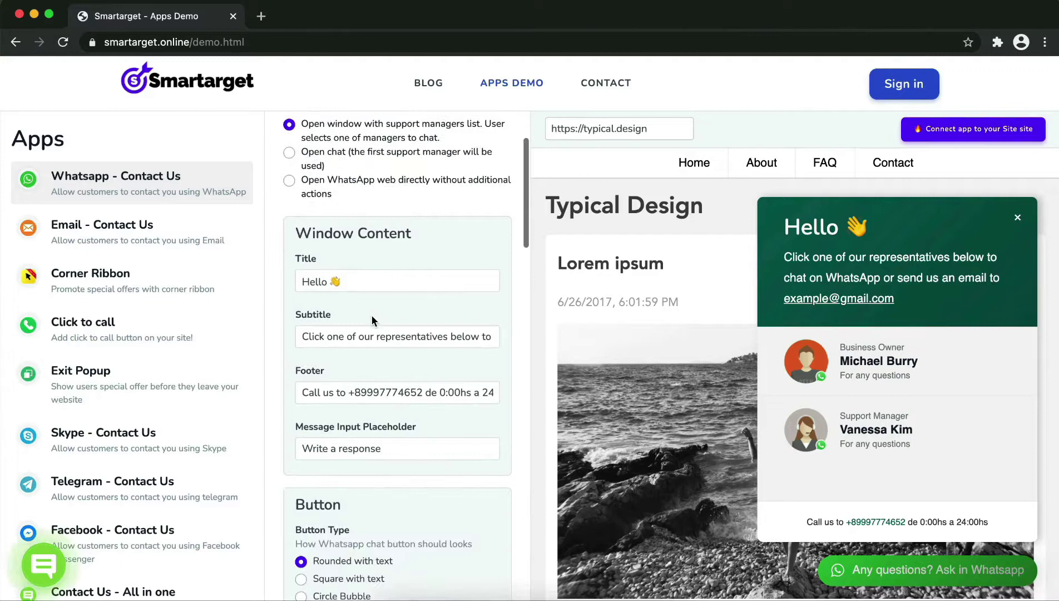
pyautogui.click(362, 162)
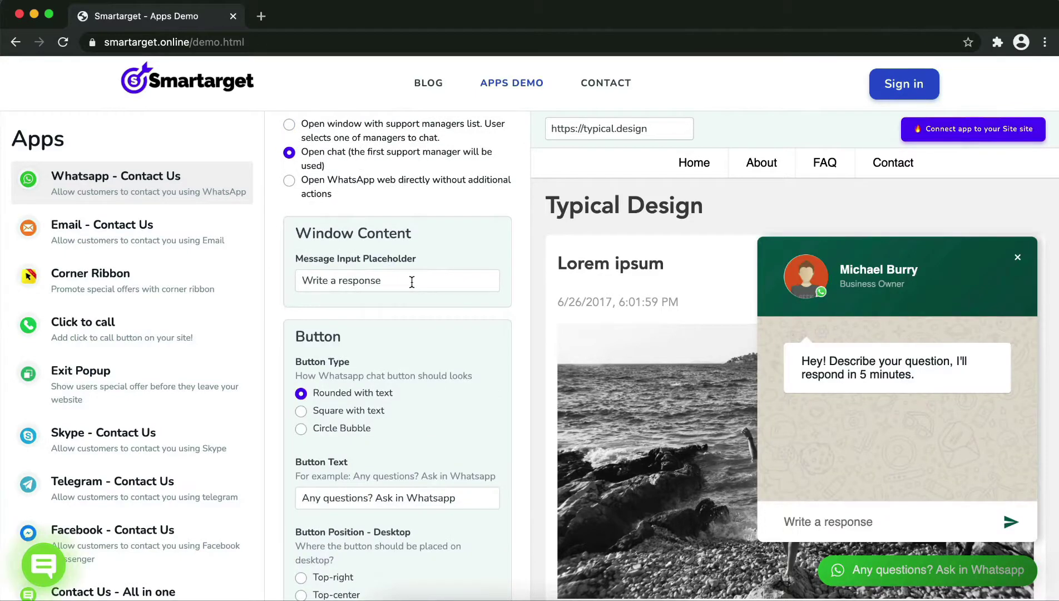
pyautogui.scroll(-1, 411, 282)
pyautogui.scroll(-1, 411, 282)
pyautogui.scroll(-1, 412, 282)
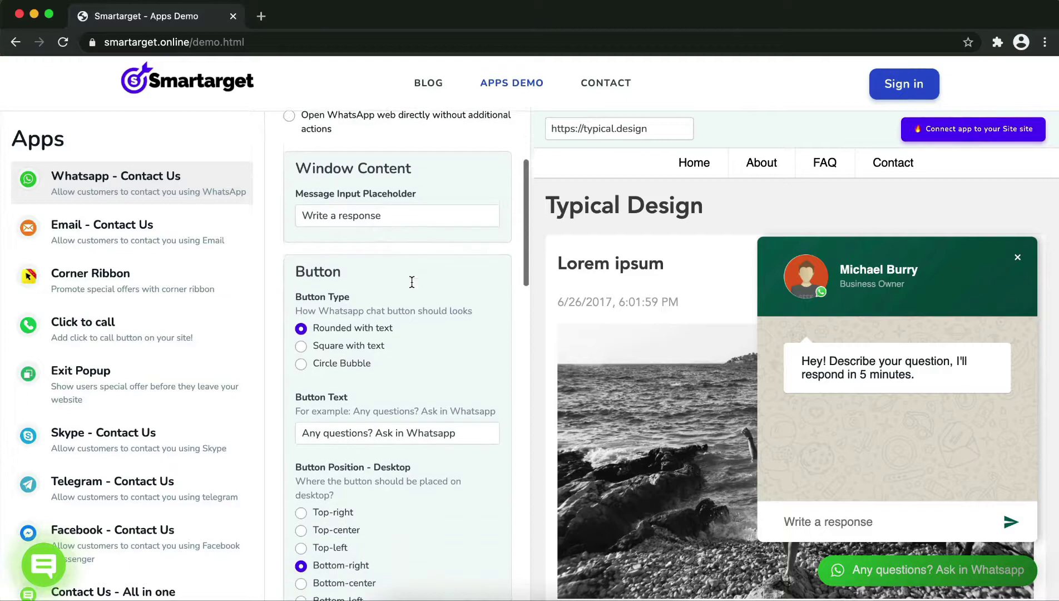
pyautogui.scroll(-1, 411, 282)
# Keep the 'Rounded with text' button and position it top-right on mobile and desktop
pyautogui.click(363, 307)
pyautogui.click(354, 323)
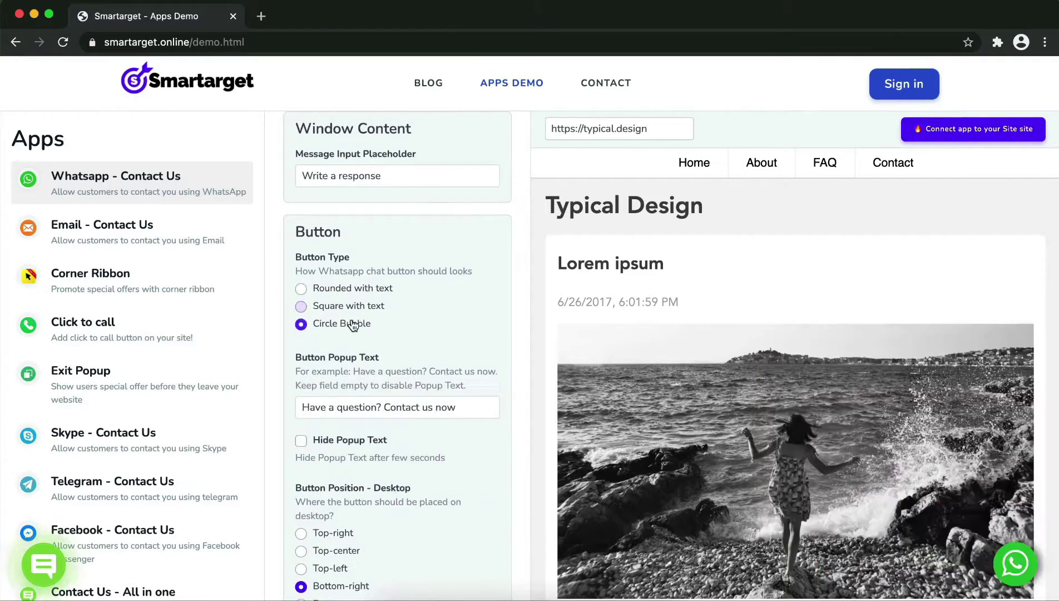
pyautogui.click(358, 289)
pyautogui.scroll(-1, 371, 338)
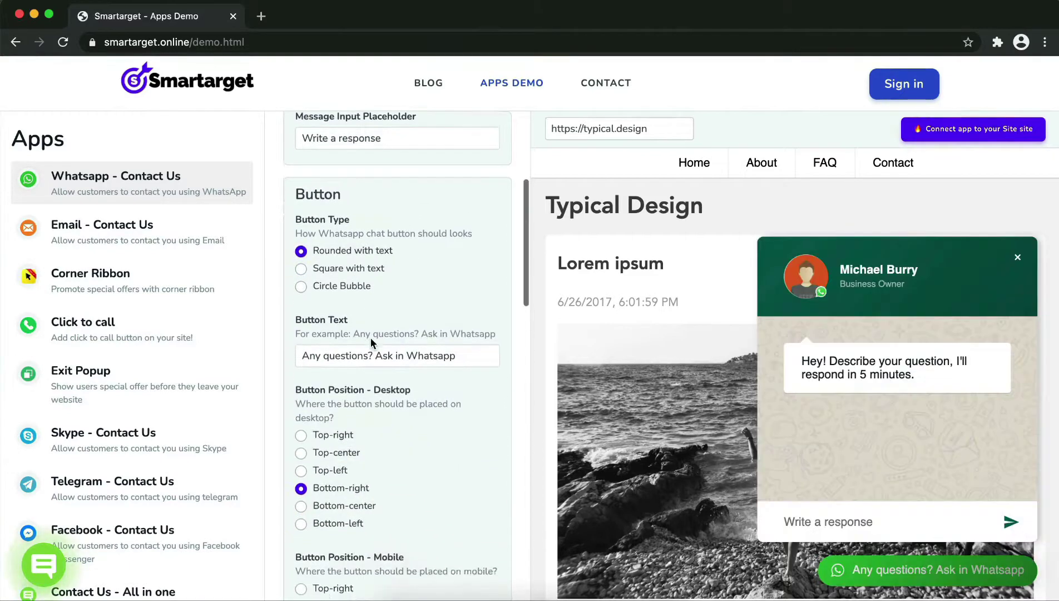
pyautogui.scroll(-2, 370, 338)
pyautogui.scroll(-2, 371, 337)
pyautogui.scroll(-2, 371, 337)
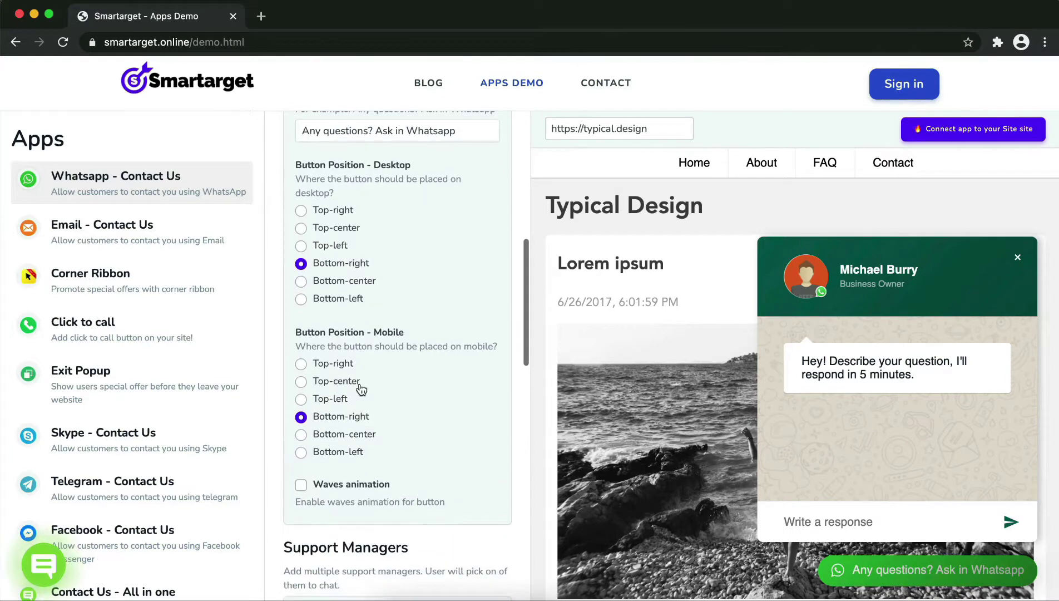
pyautogui.click(343, 366)
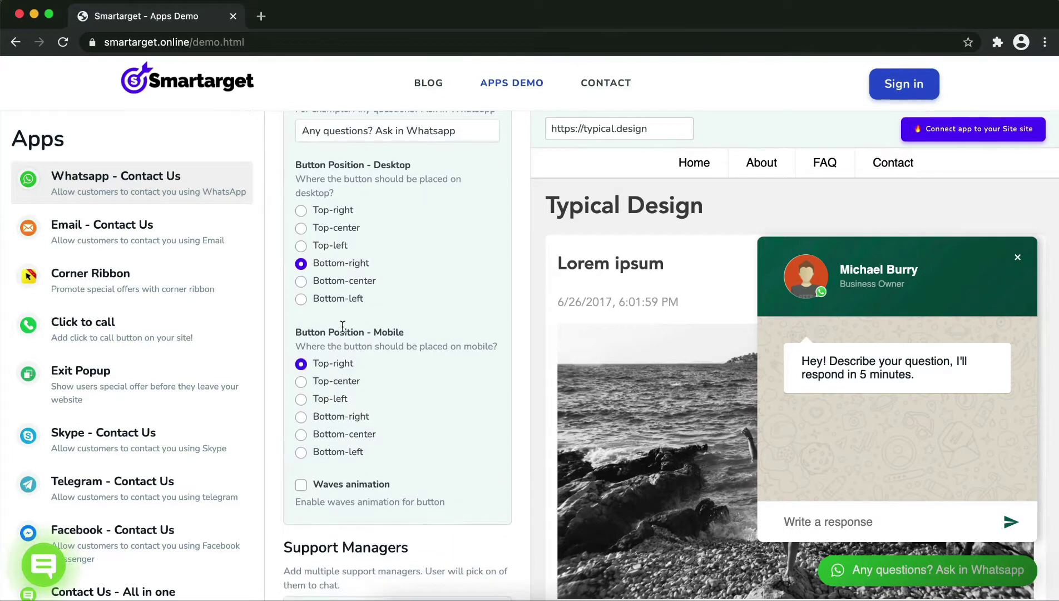
pyautogui.click(330, 214)
pyautogui.scroll(-3, 395, 300)
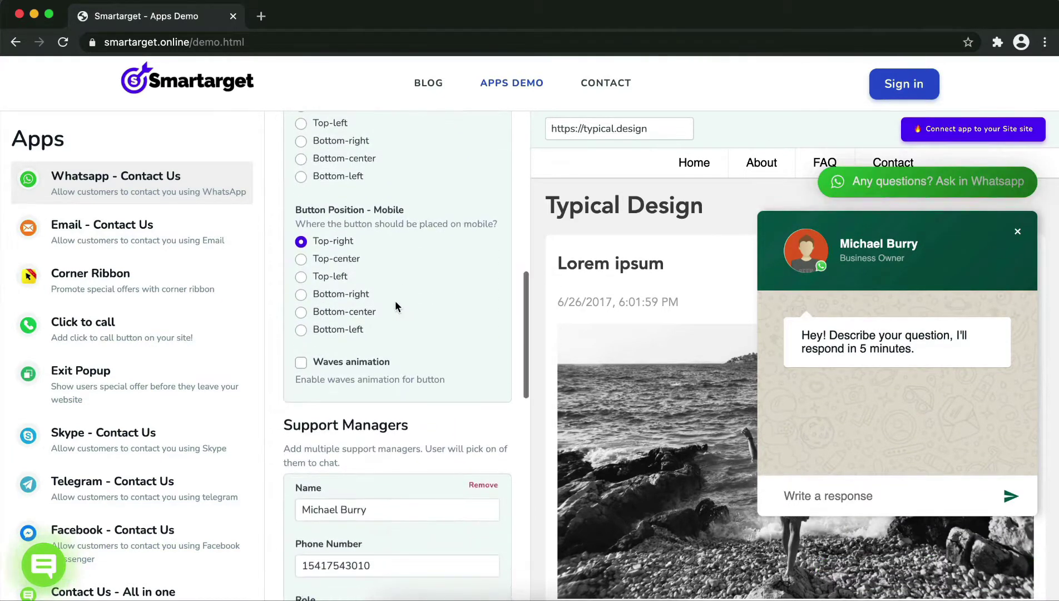
pyautogui.scroll(-1, 395, 301)
pyautogui.scroll(-1, 395, 300)
pyautogui.scroll(-1, 395, 301)
pyautogui.scroll(-1, 395, 300)
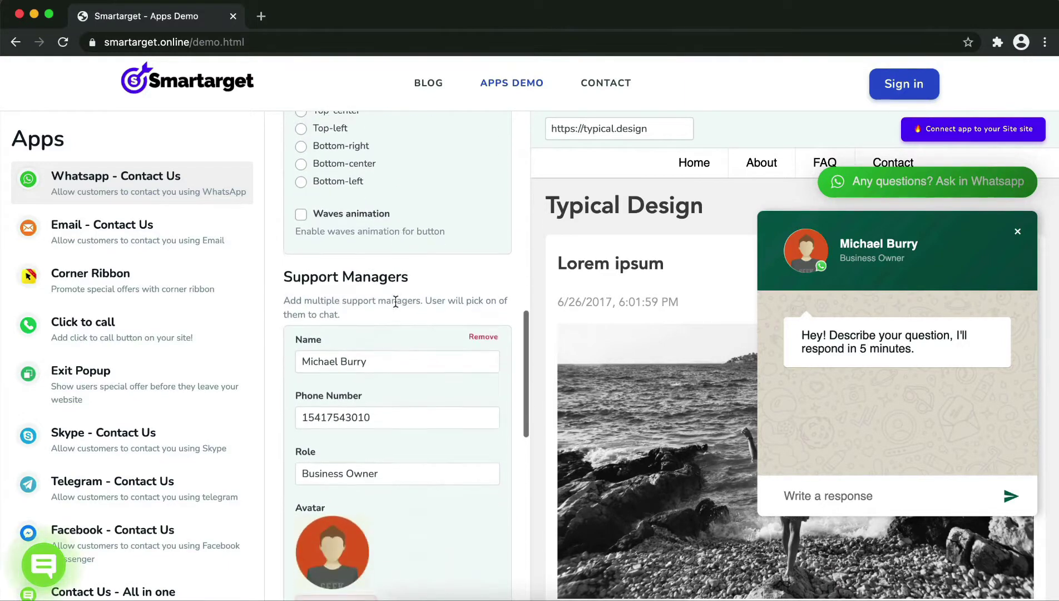
pyautogui.click(393, 362)
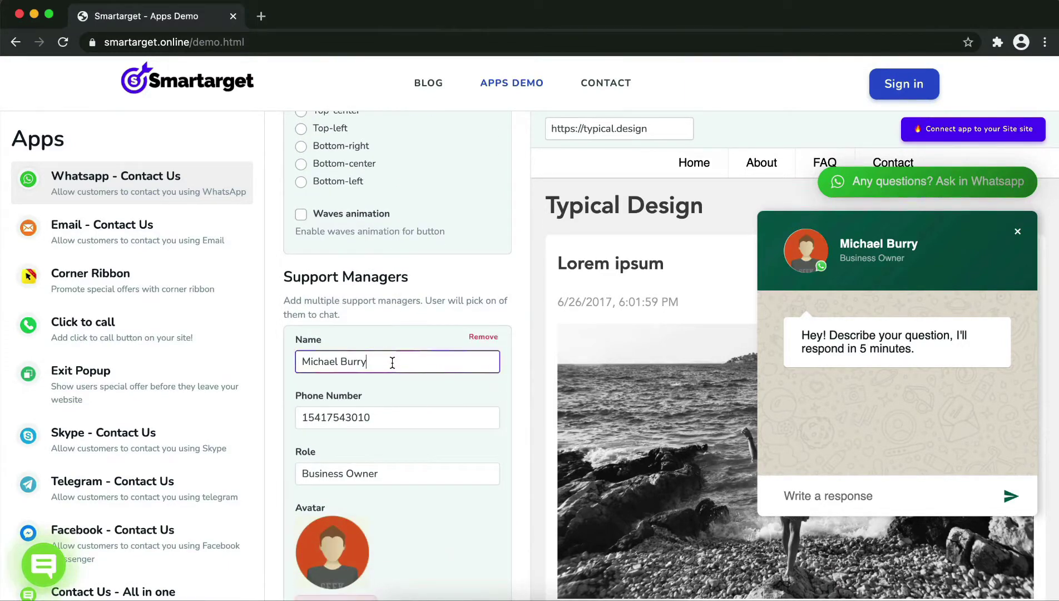
pyautogui.press('BackSpace')
pyautogui.press('BackSpace')
pyautogui.press('BackSpace')
pyautogui.scroll(-5, 395, 396)
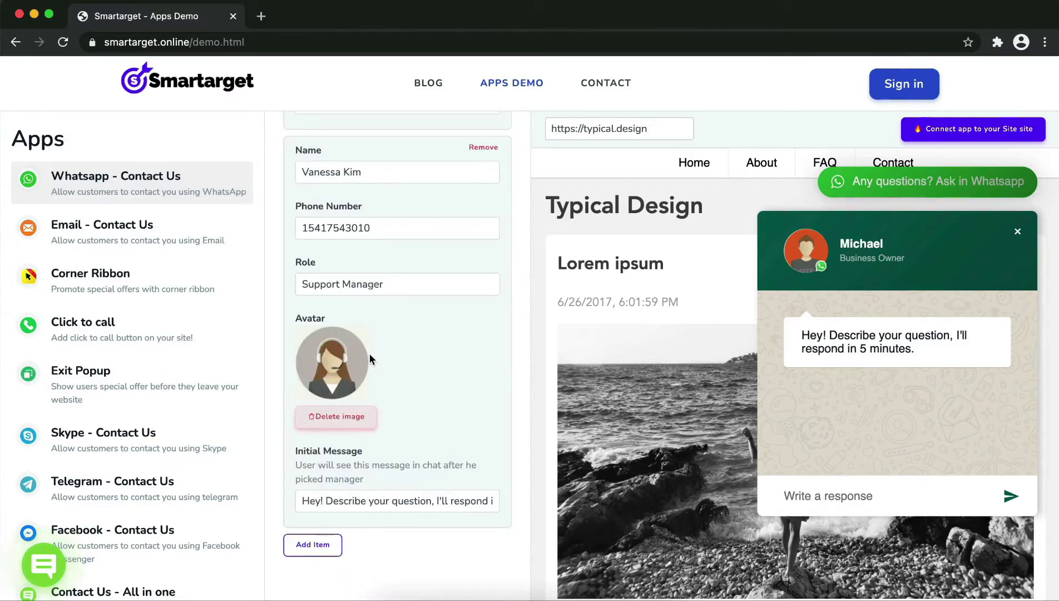
pyautogui.scroll(-1, 369, 352)
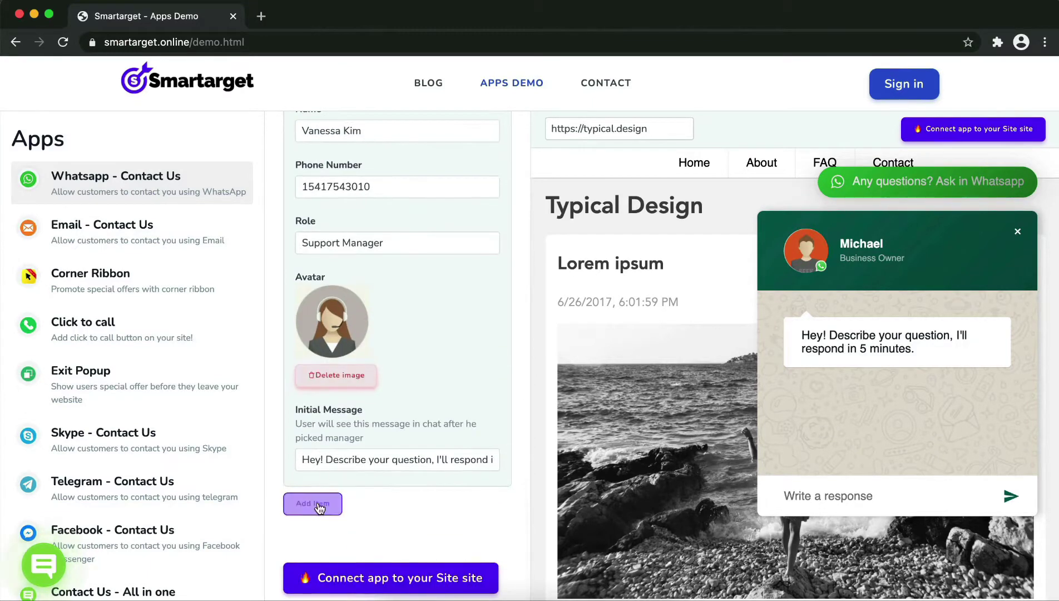
pyautogui.click(364, 577)
pyautogui.click(508, 354)
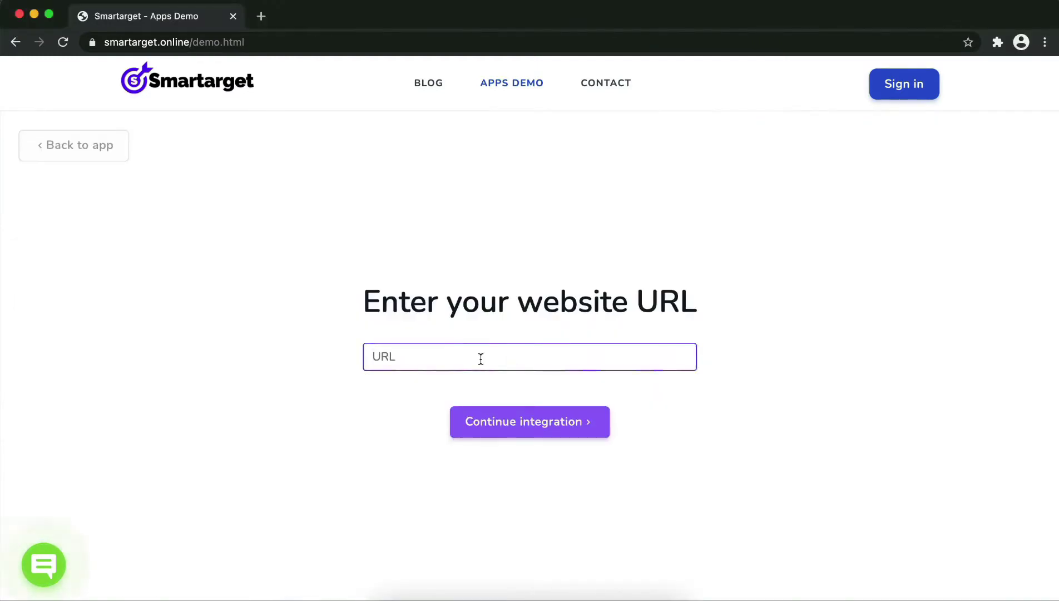
pyautogui.write('https://ex')
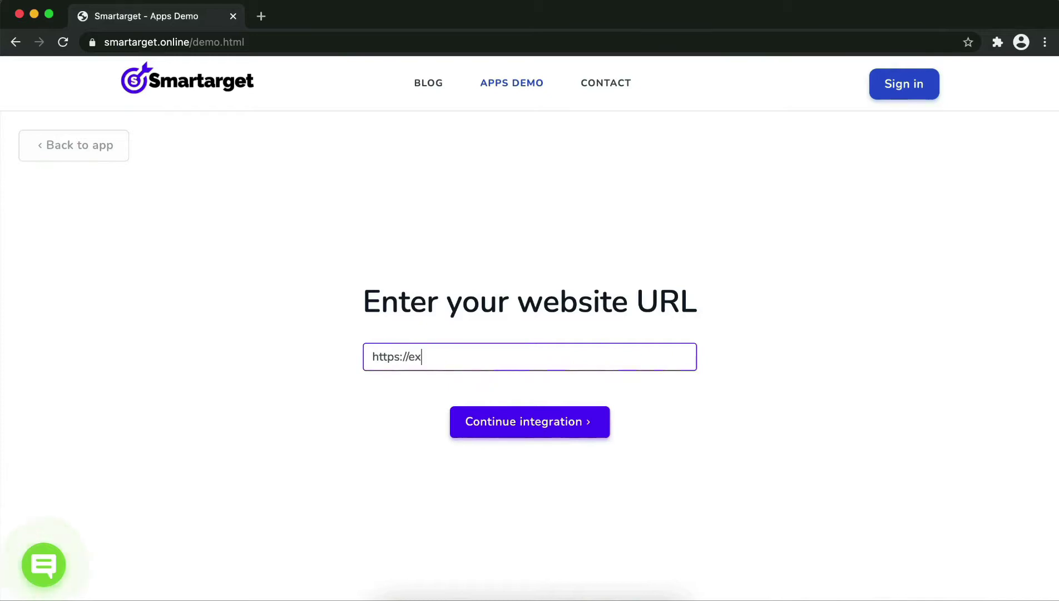
pyautogui.write('ample.com')
# Submit the example.com URL and enter the first and last name on the signup form
pyautogui.press('Return')
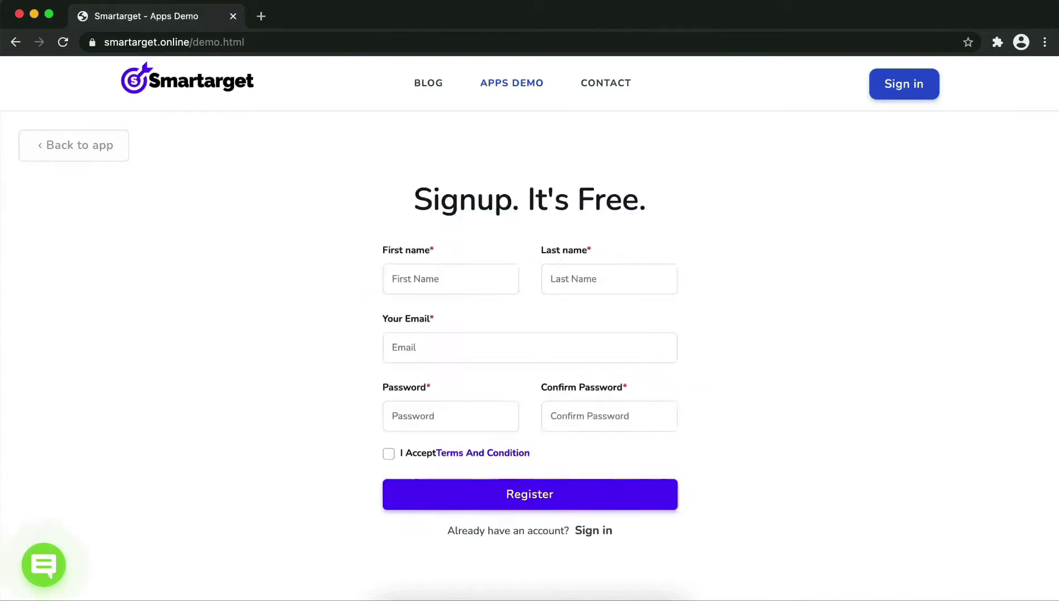
pyautogui.click(472, 275)
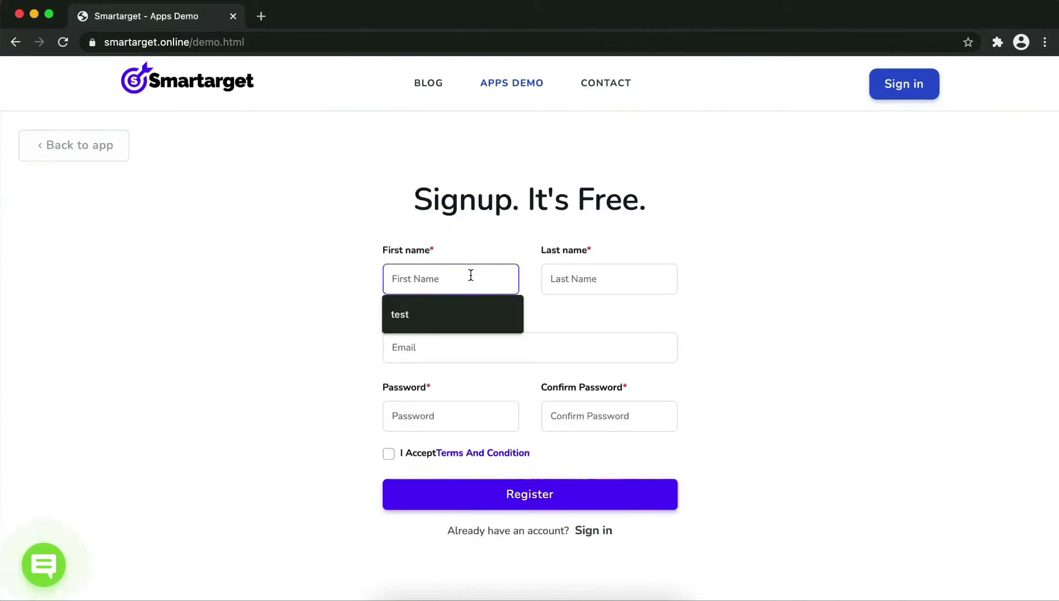
pyautogui.write('John')
pyautogui.press('Tab')
pyautogui.write('Doe')
pyautogui.press('Tab')
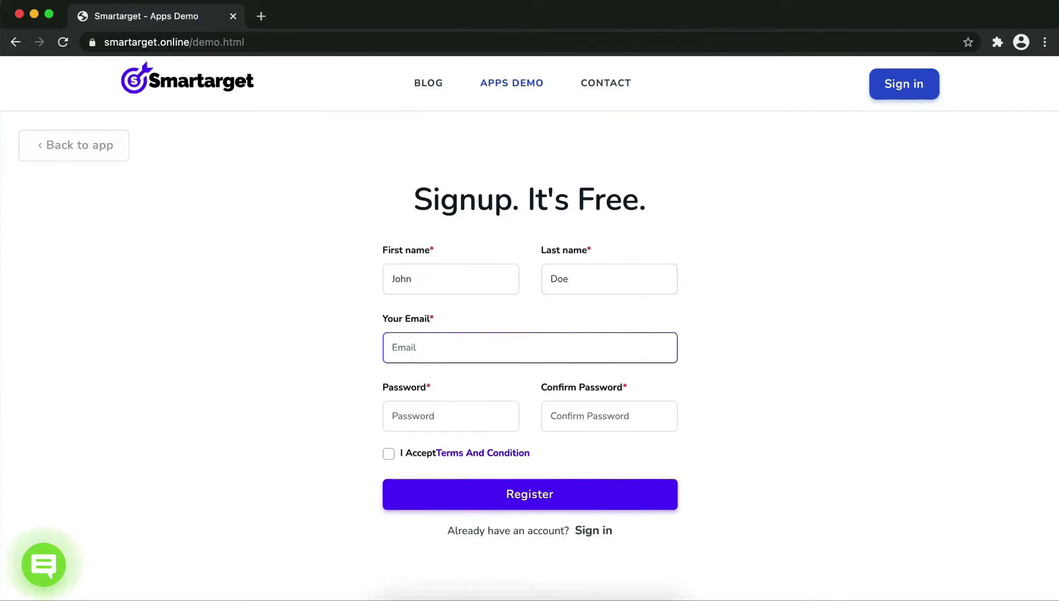
pyautogui.write('jon')
# Enter the corrected email and matching passwords, and accept the terms and conditions
pyautogui.press('BackSpace')
pyautogui.write('@doe')
pyautogui.write('.com')
pyautogui.press('Tab')
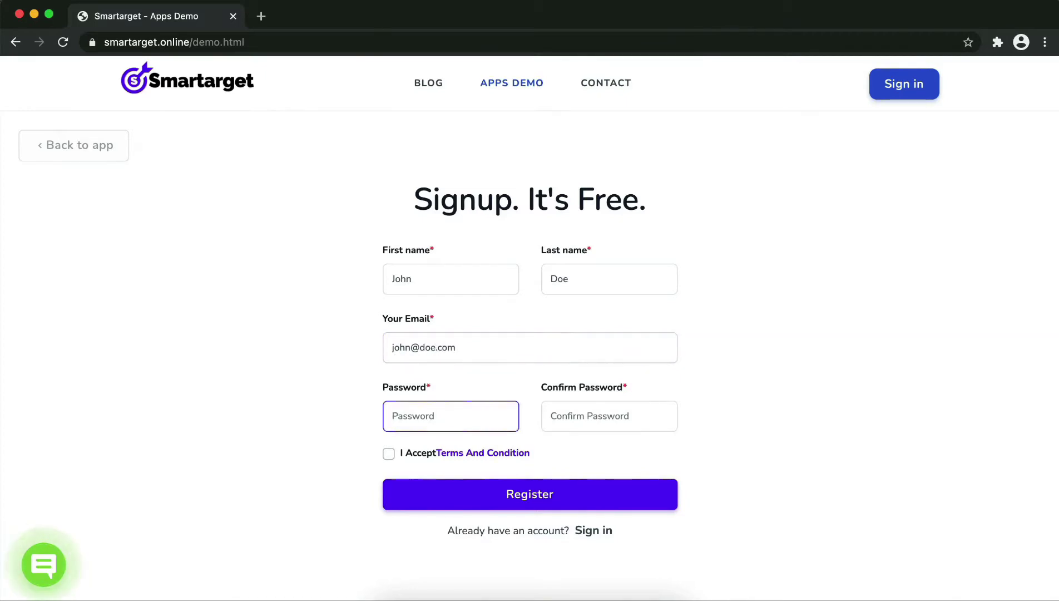
pyautogui.press('Tab')
pyautogui.click(389, 453)
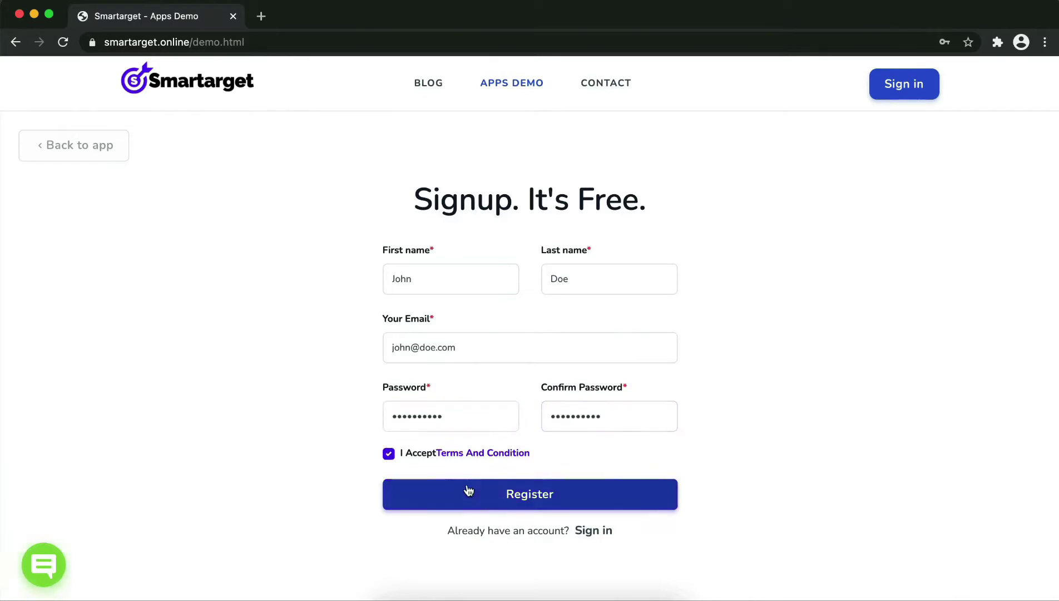
# Register the account, decline Chrome's password save, and copy the embed script code
pyautogui.click(464, 494)
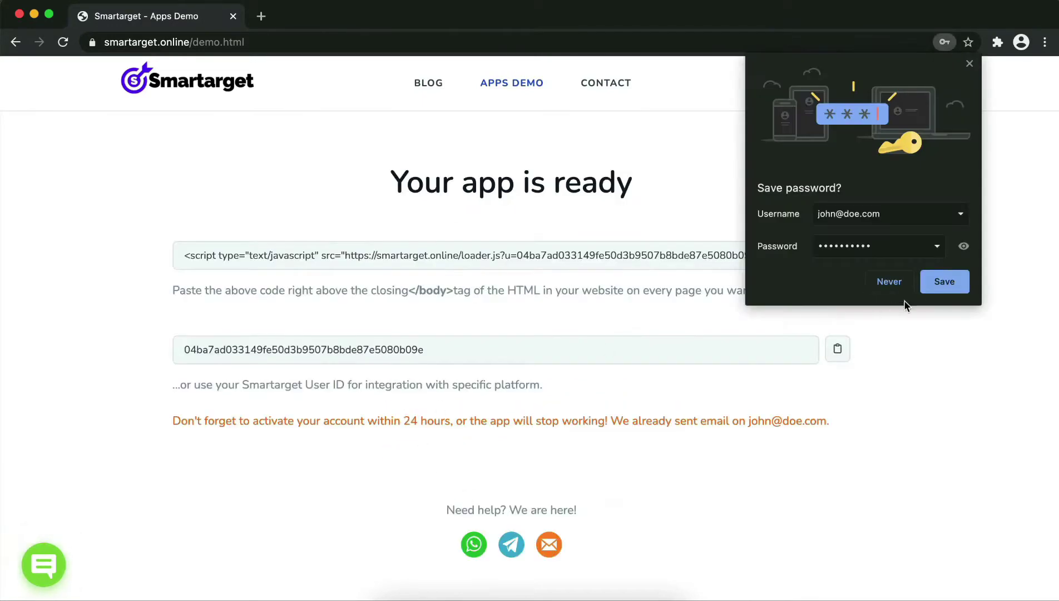
pyautogui.click(890, 282)
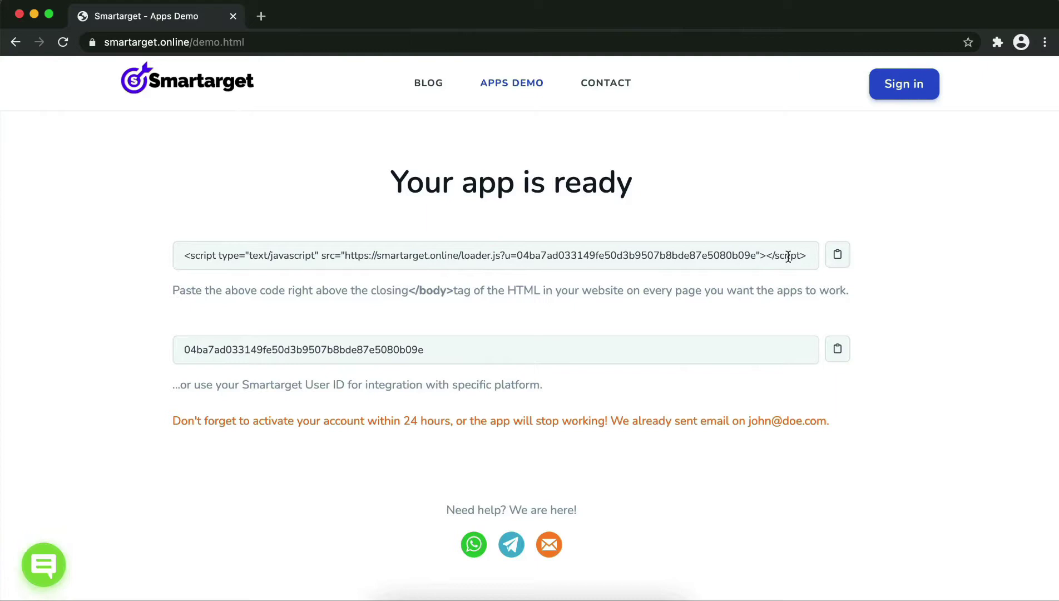
pyautogui.click(838, 255)
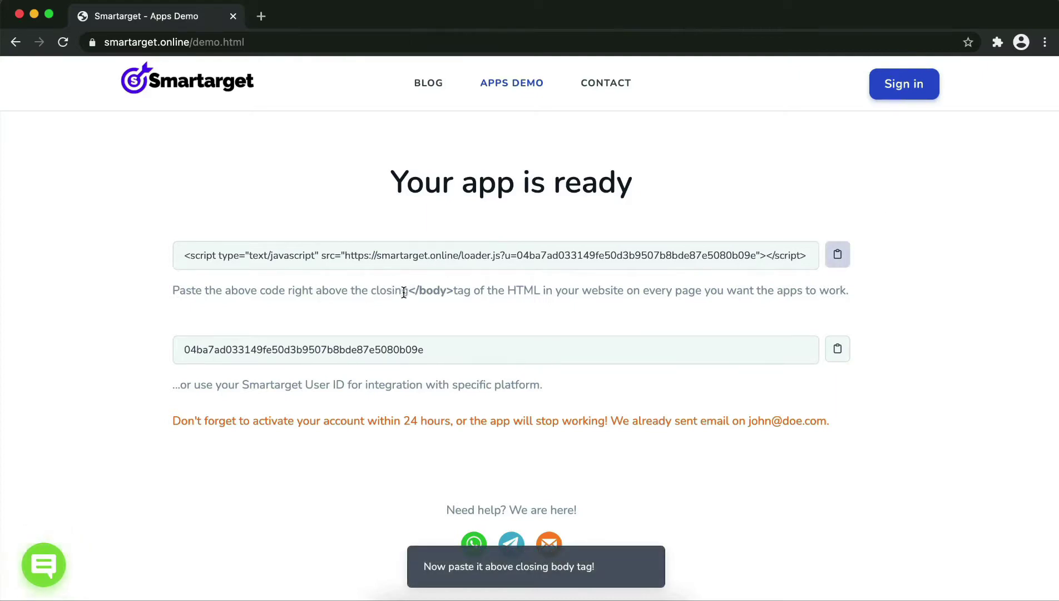
pyautogui.moveTo(407, 292); pyautogui.dragTo(455, 293)
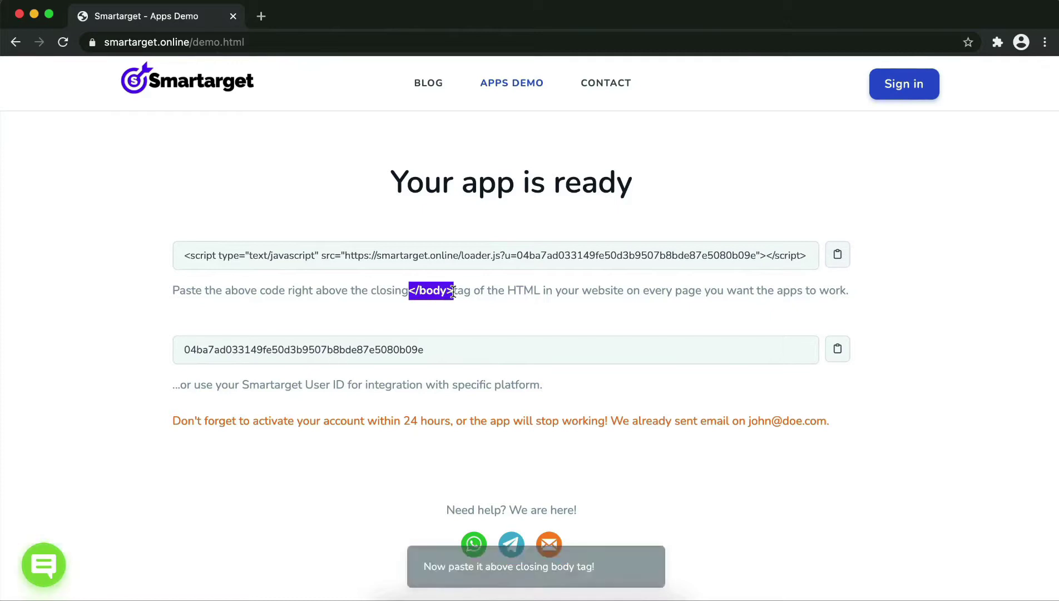